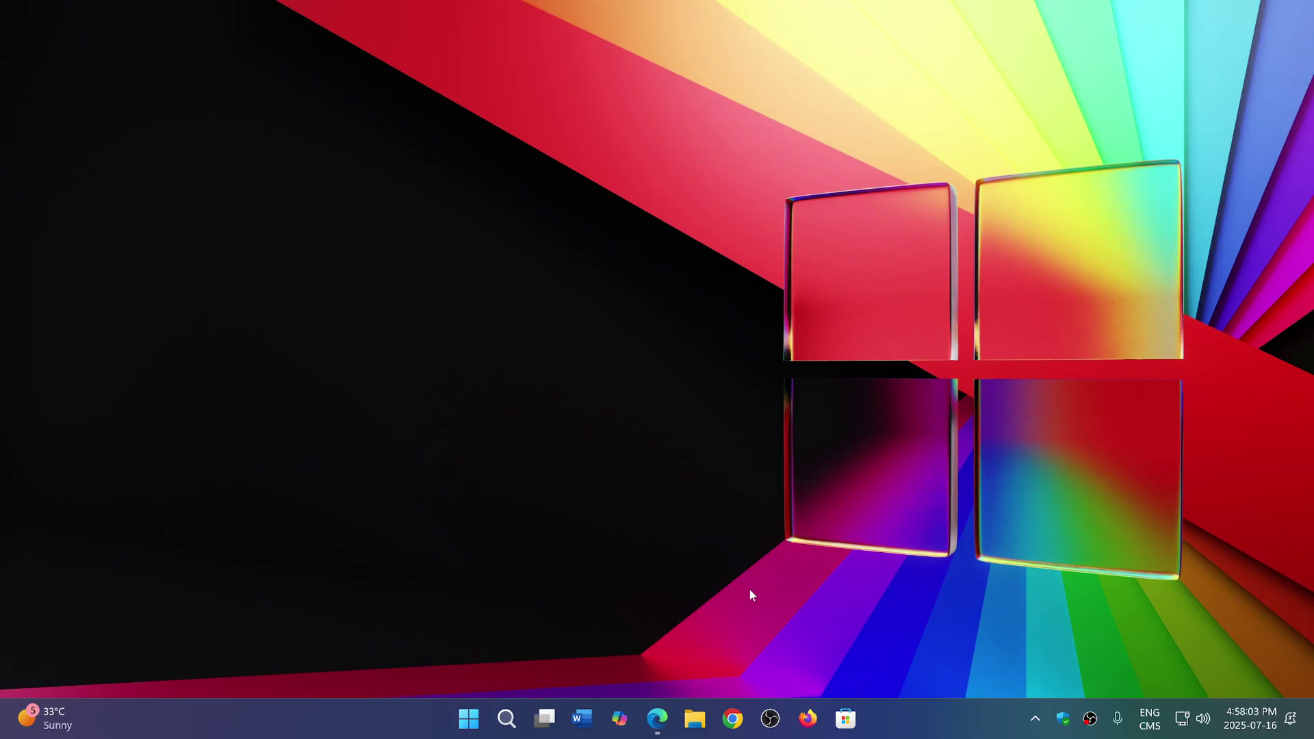
Bring Edge forward on the Windows 11 24H2 Known issues page with the Firewall entry
click(657, 718)
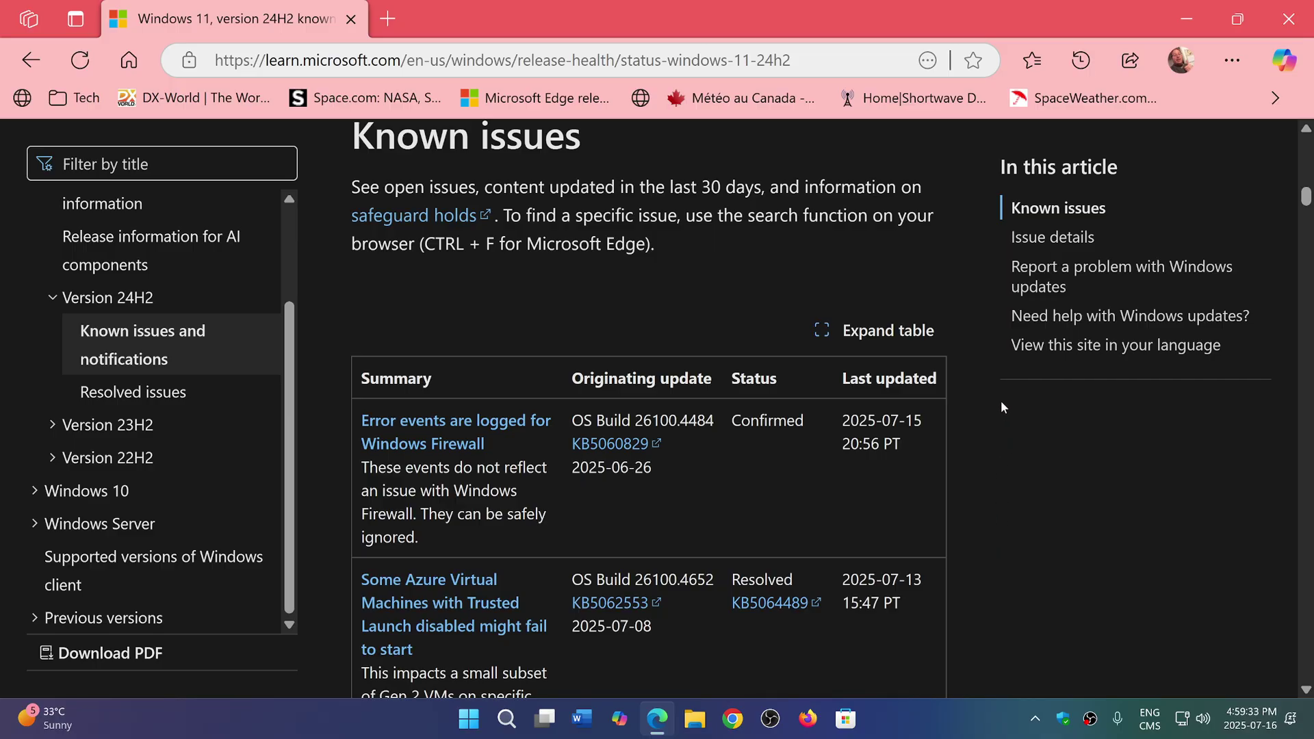
Close the Edge window, leaving only the desktop wallpaper and taskbar
click(1298, 15)
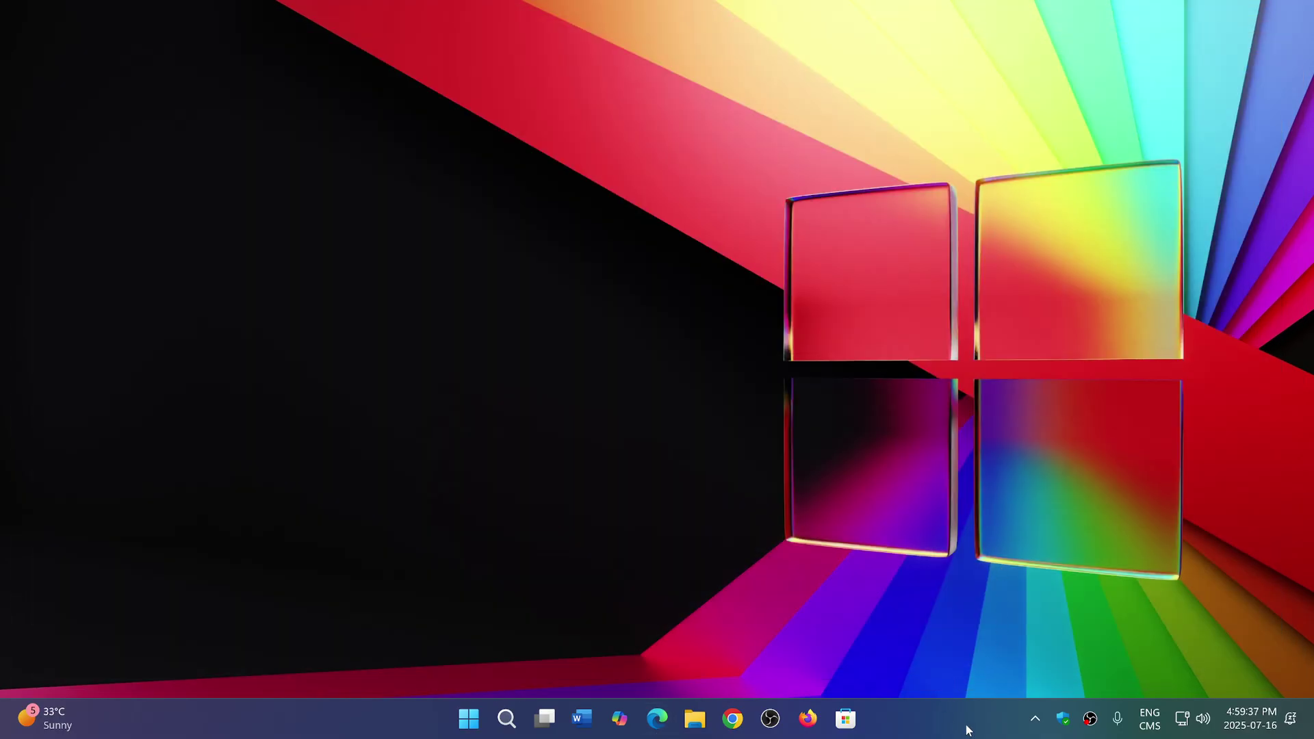